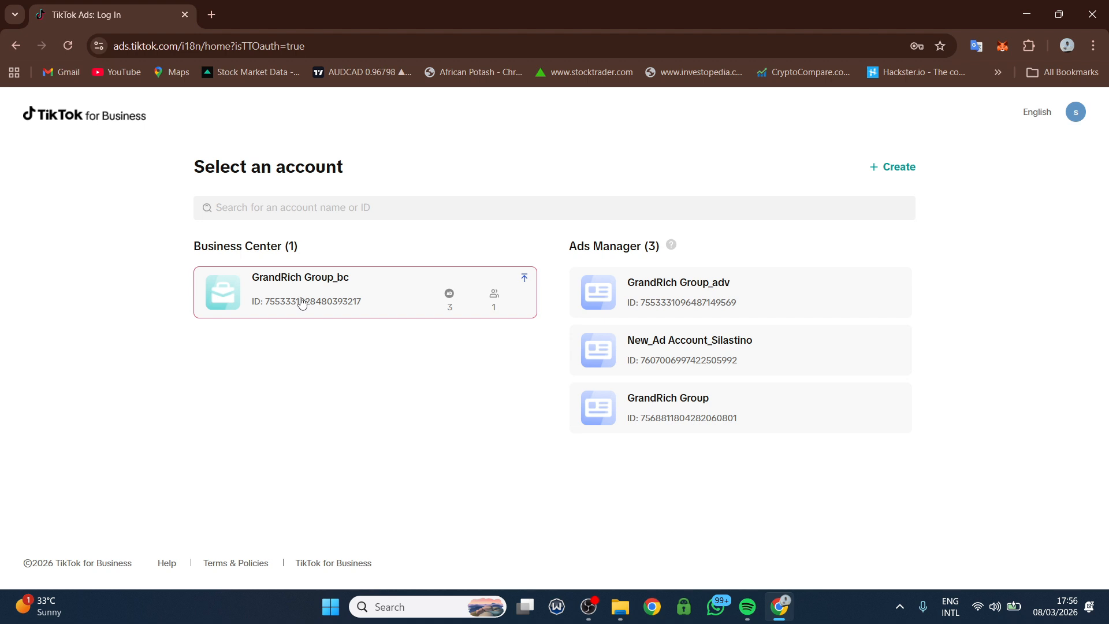
# Step: Open the GrandRich Group_bc Business Center and close the Organic Survey popup
pyautogui.click(301, 303)
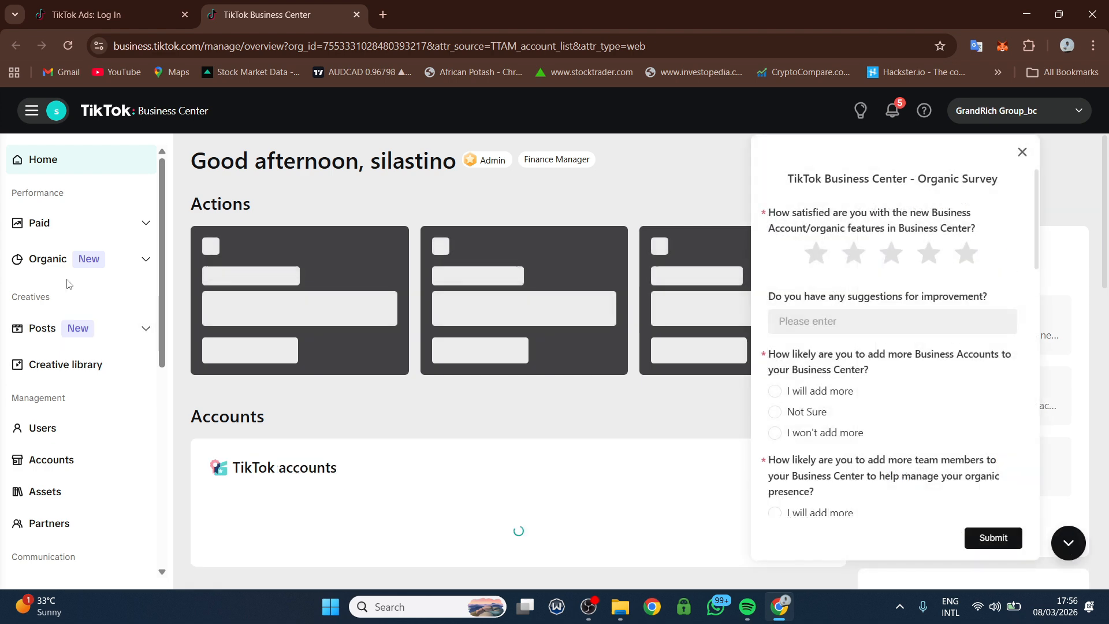
pyautogui.click(1021, 152)
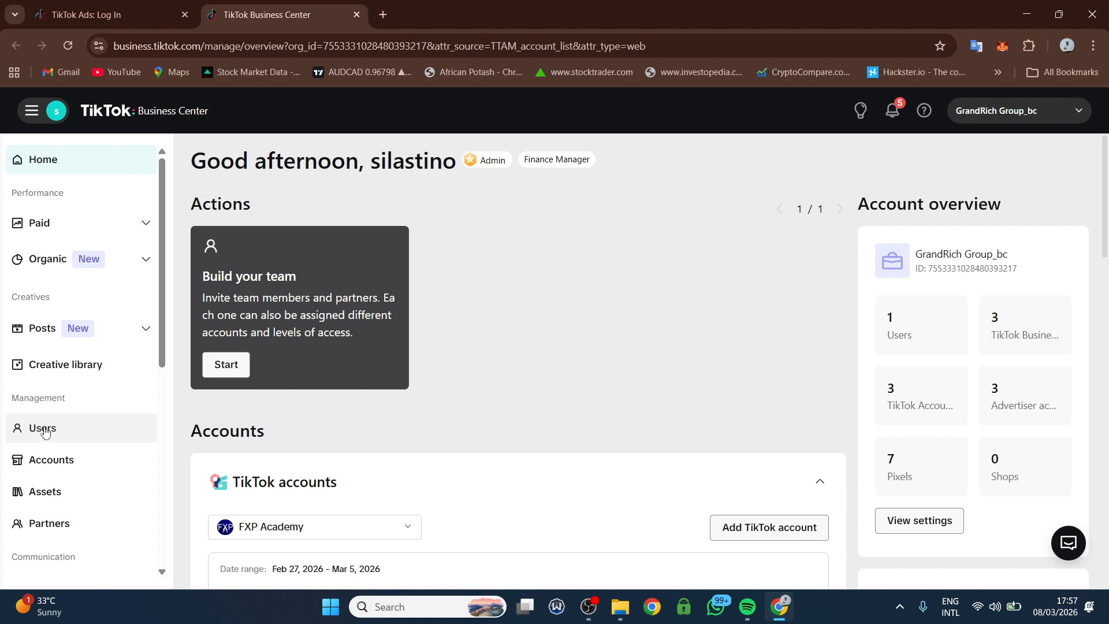
pyautogui.scroll(-2, 29, 311)
pyautogui.scroll(2, 33, 312)
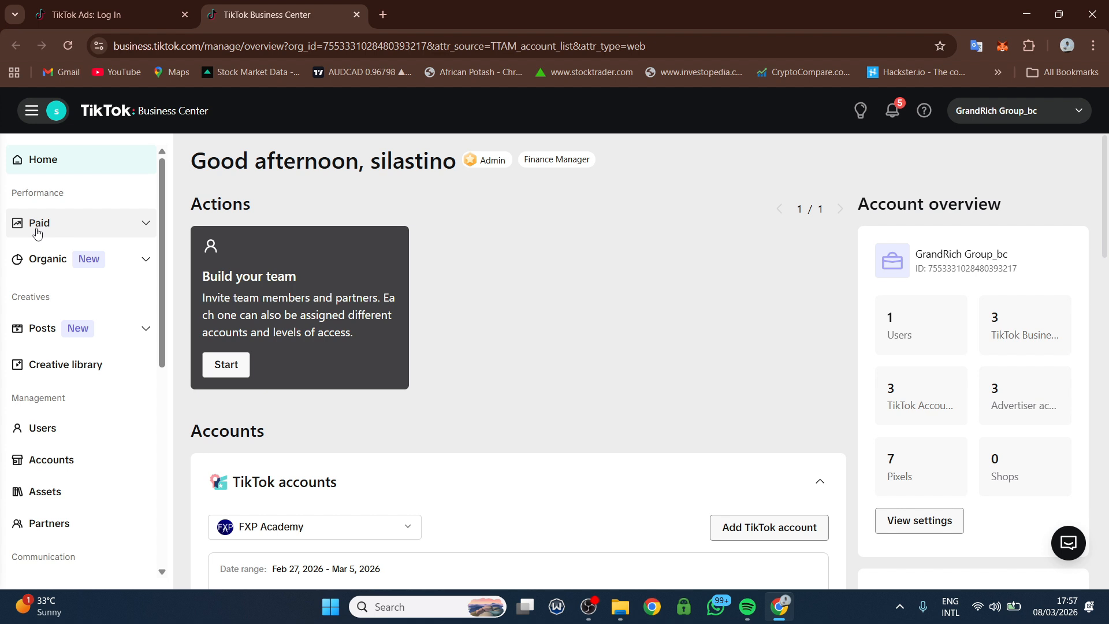
pyautogui.scroll(-2, 67, 428)
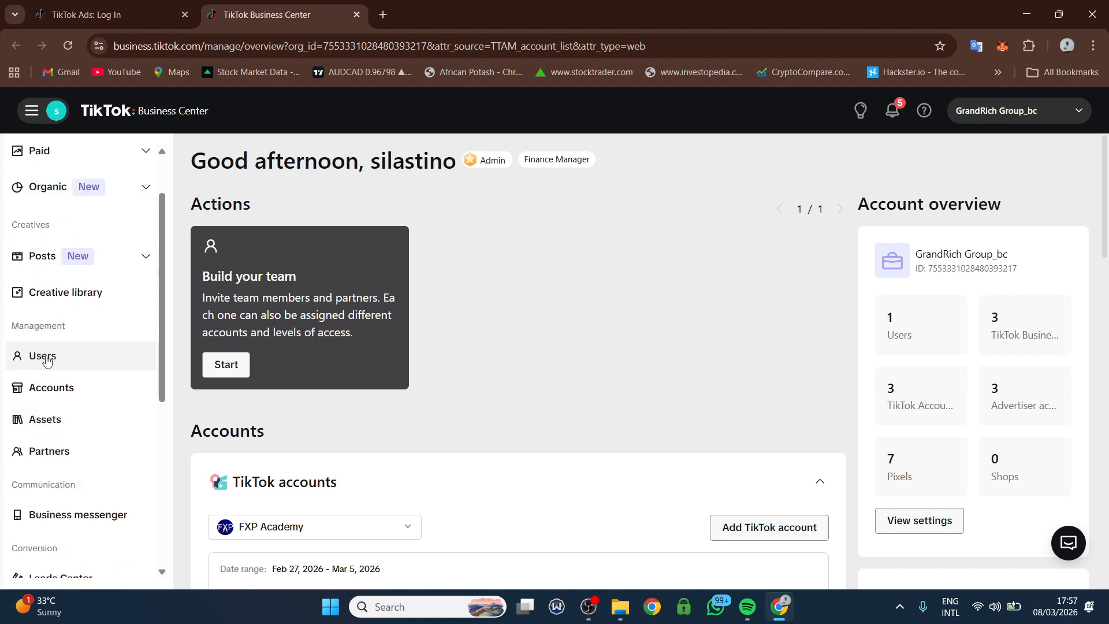
# Step: Go to Users and bring up the Invite new member form via Add Members
pyautogui.click(46, 360)
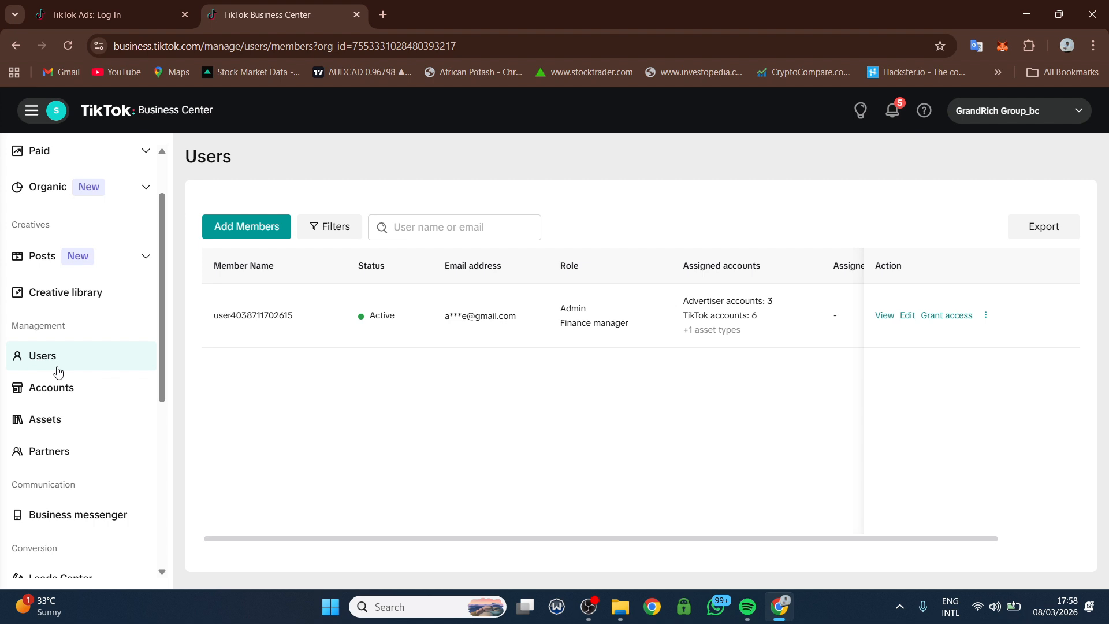
pyautogui.click(234, 227)
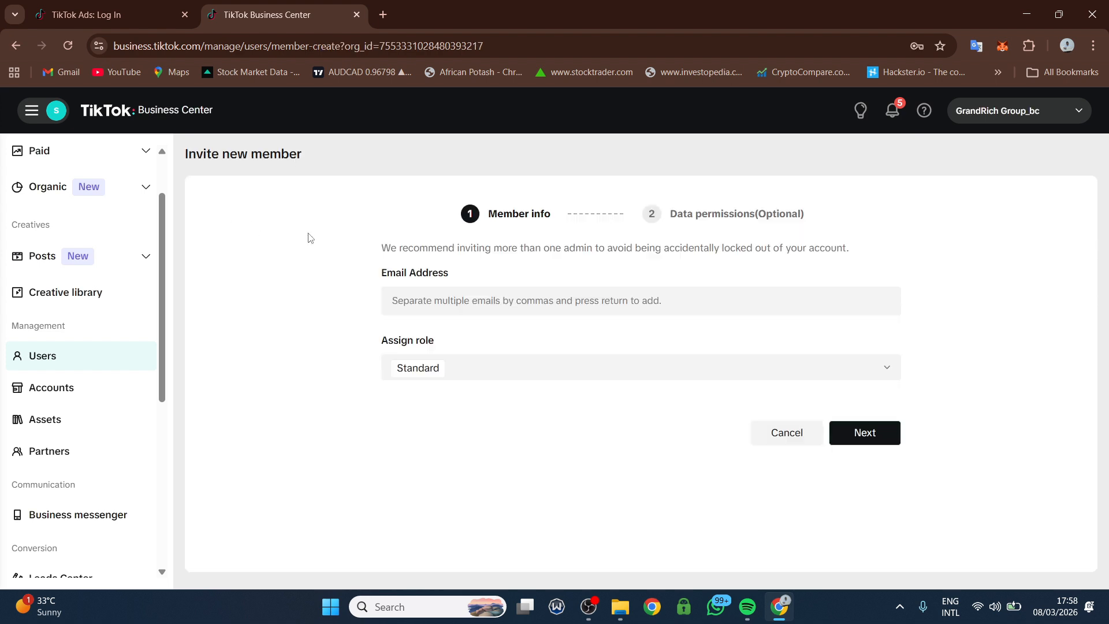
# Step: Fill in the invitee's e-mail address in the Email Address field
pyautogui.click(470, 304)
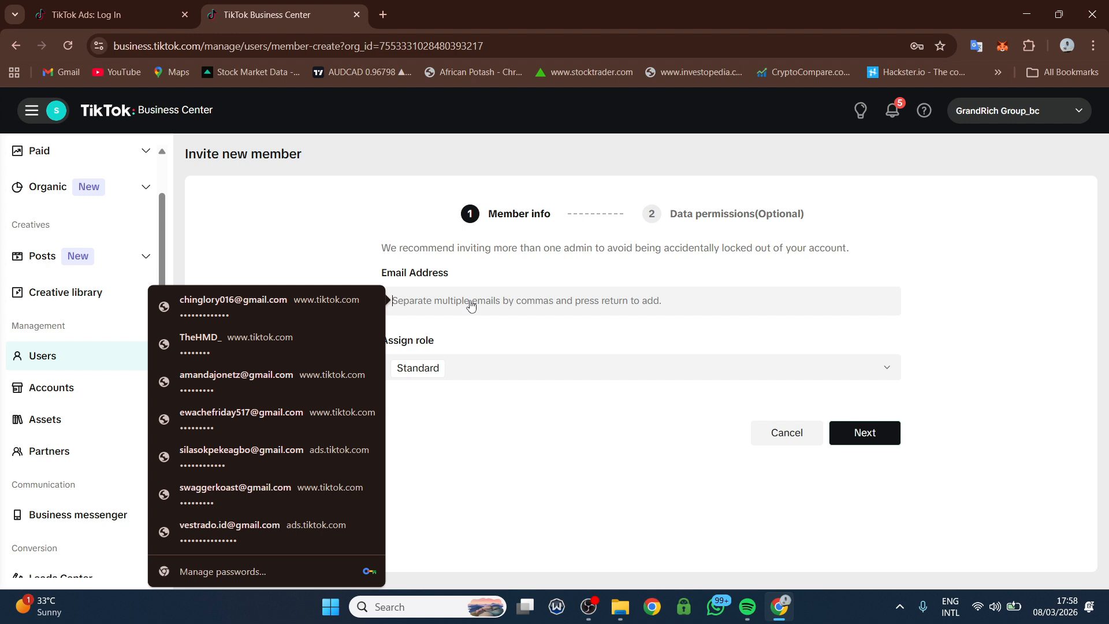
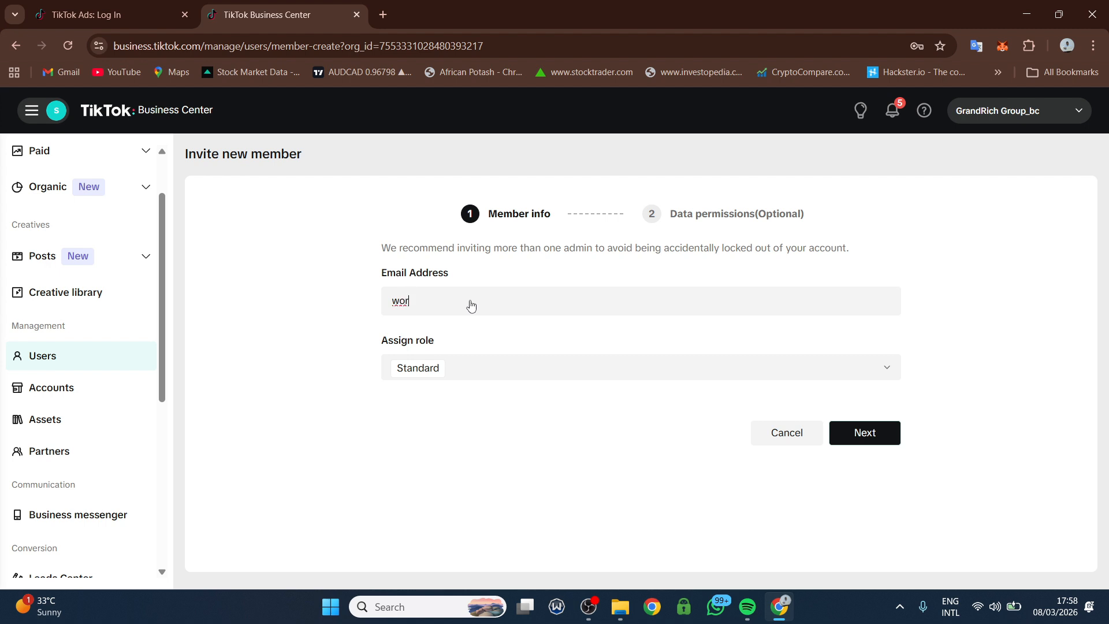
# Step: Browse the System roles list in the Assign role dropdown, keeping Standard selected
pyautogui.click(511, 379)
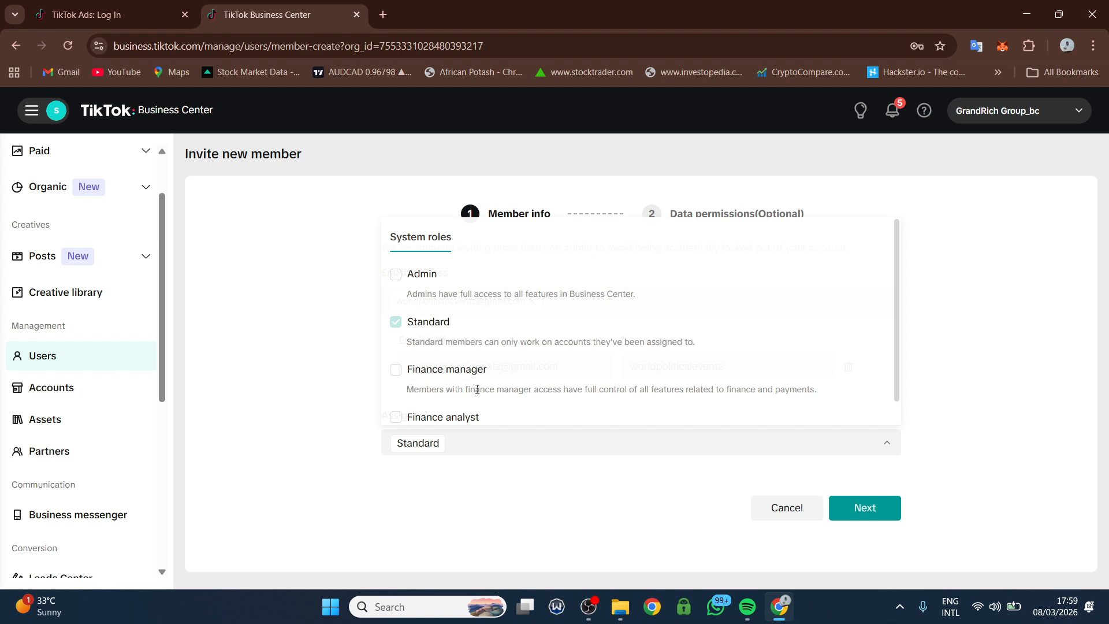
pyautogui.scroll(-1, 418, 398)
pyautogui.scroll(1, 452, 400)
pyautogui.scroll(-1, 470, 381)
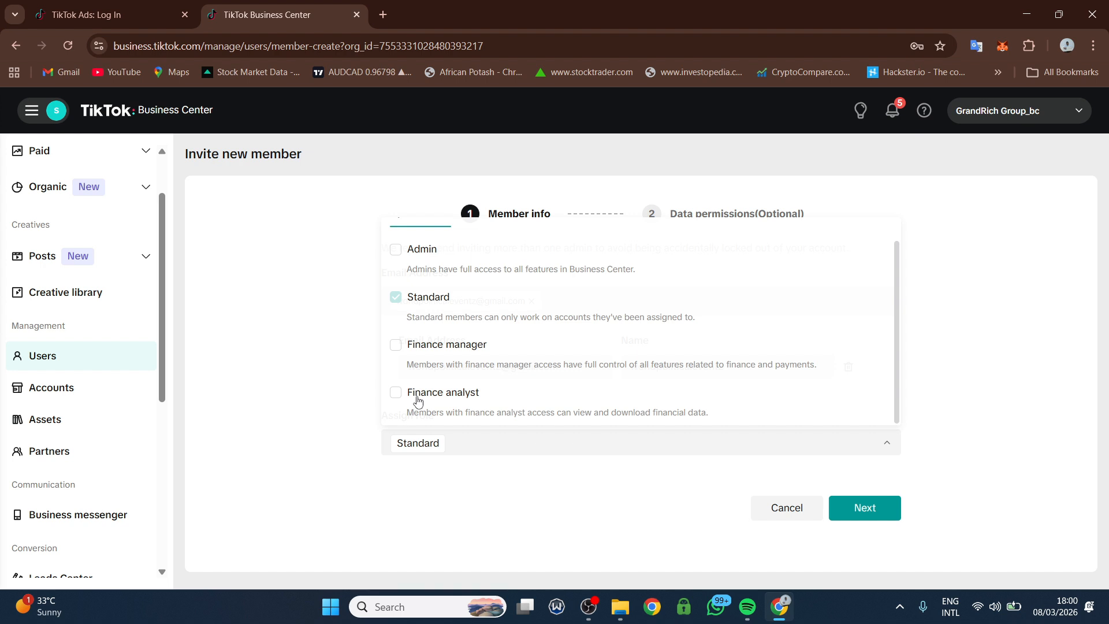
pyautogui.scroll(1, 438, 291)
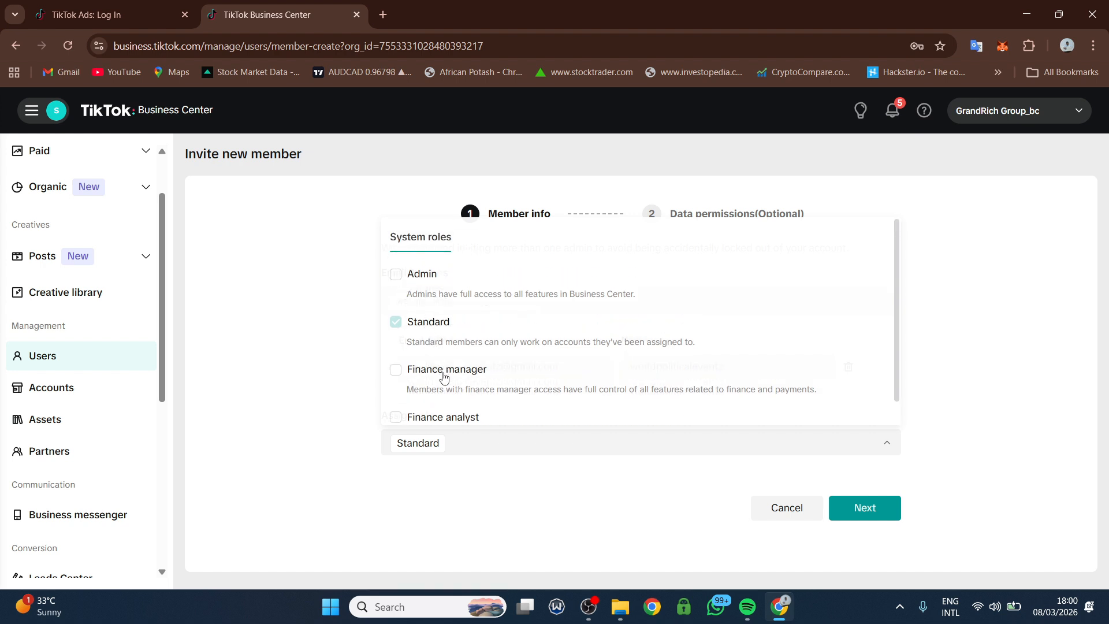
pyautogui.scroll(-1, 443, 377)
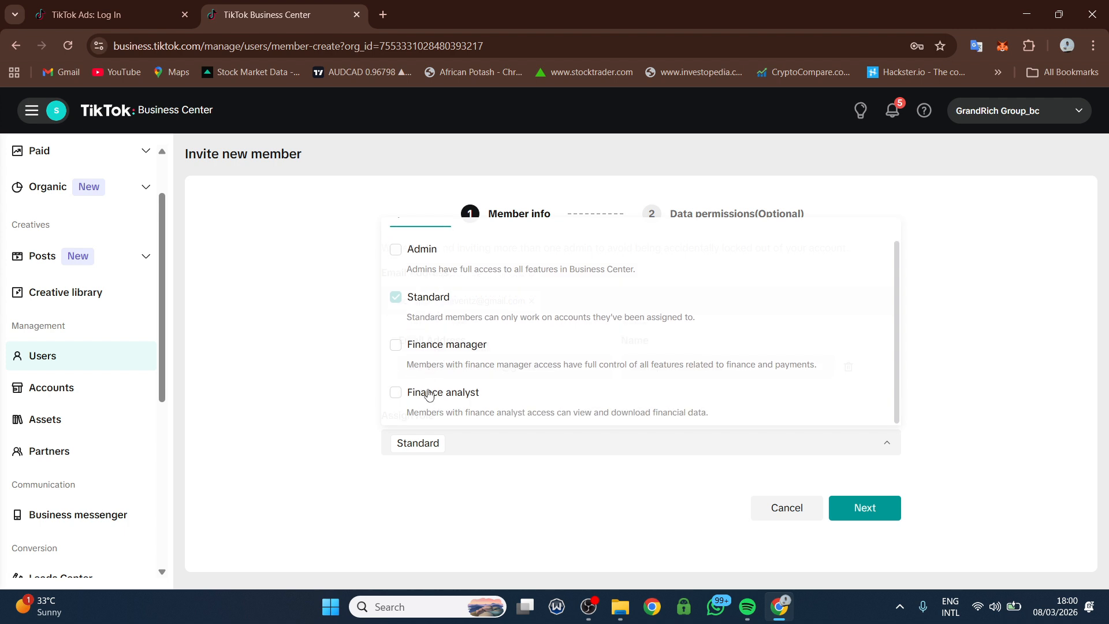
pyautogui.scroll(1, 442, 369)
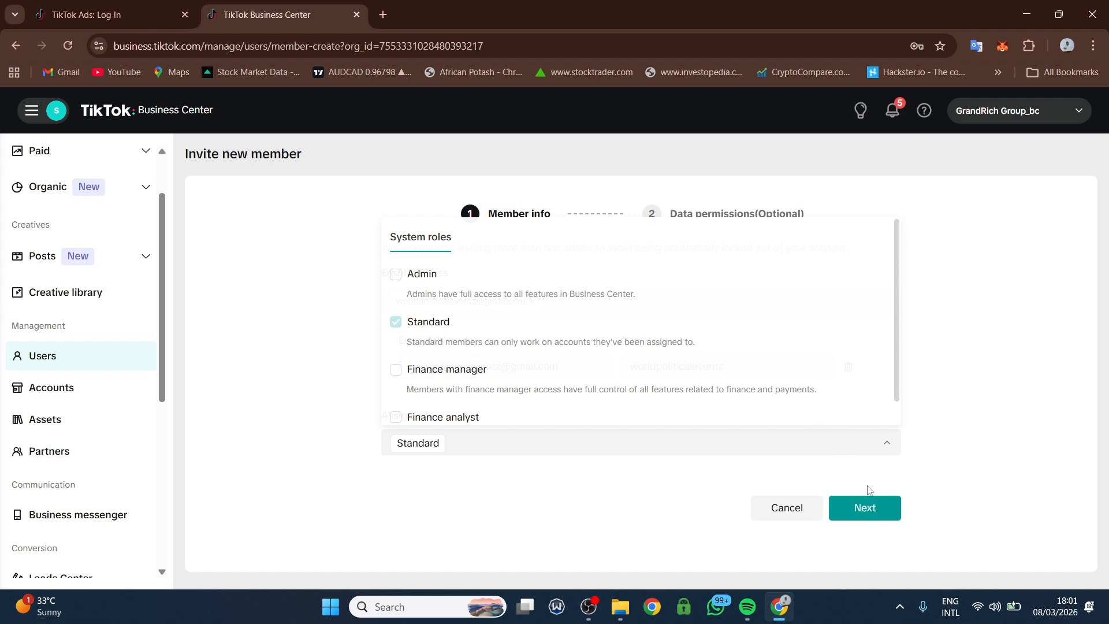
# Step: Continue to Grant access and share only the GrandRich Group advertiser account
pyautogui.click(876, 510)
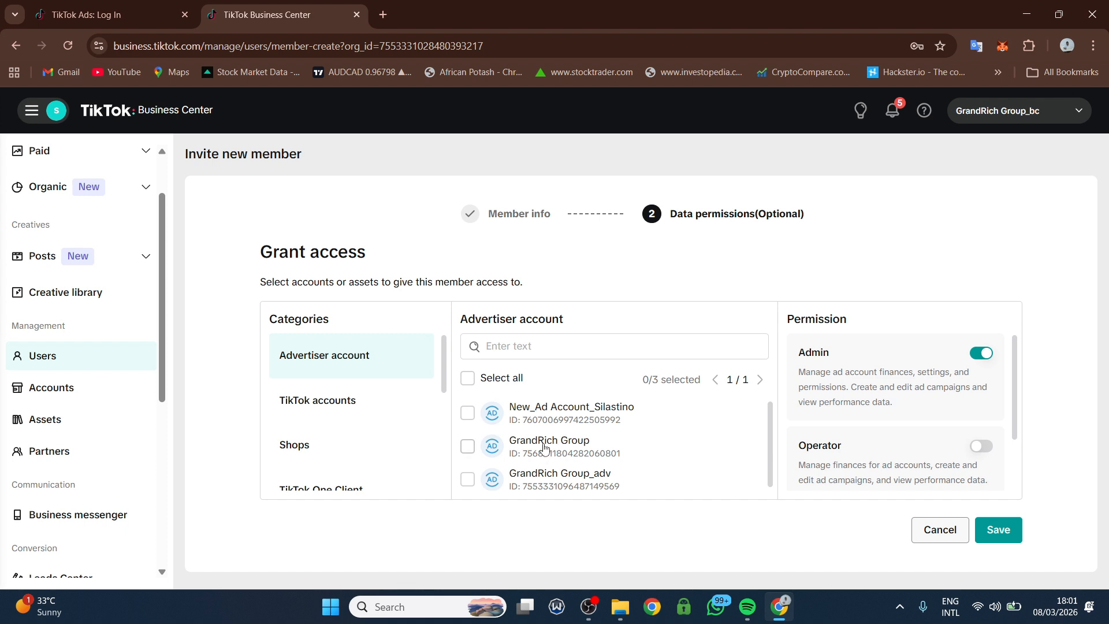
pyautogui.click(467, 446)
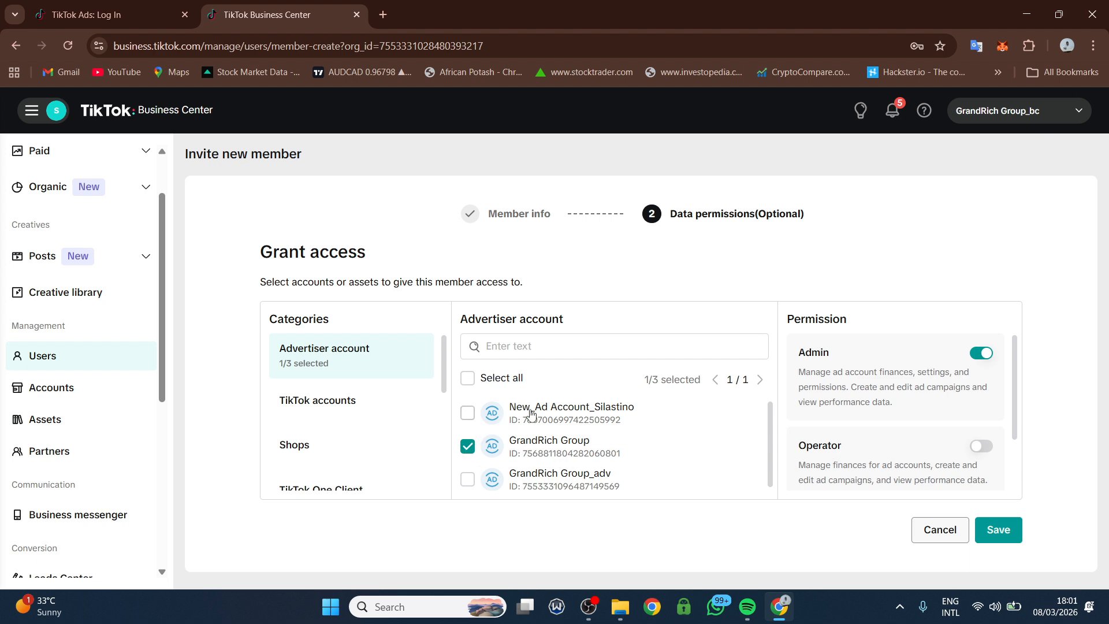
pyautogui.scroll(-1, 563, 476)
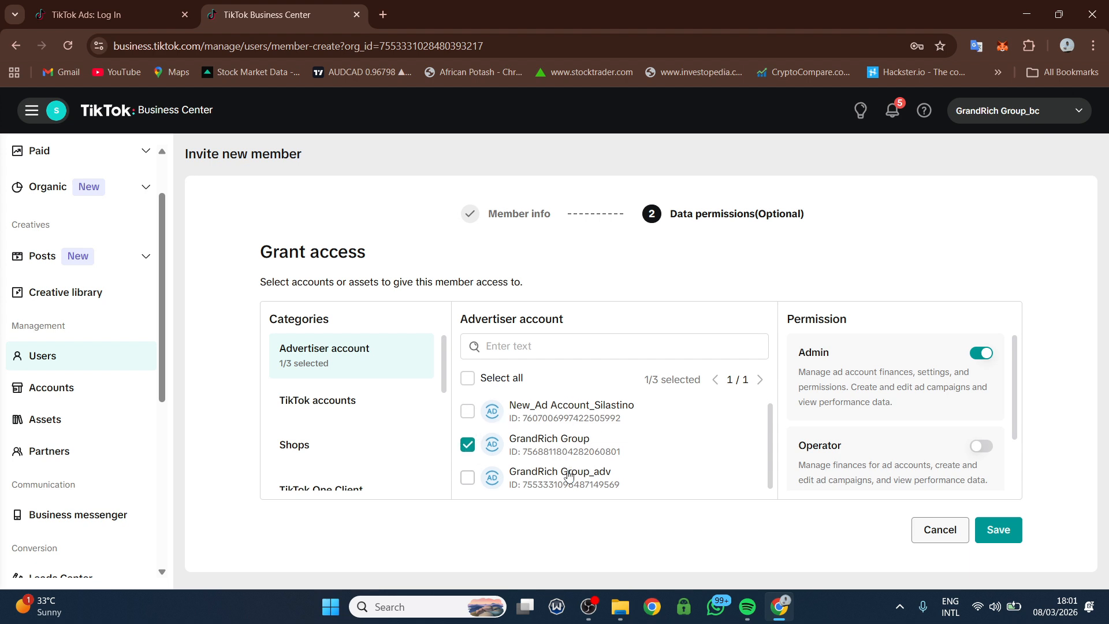
pyautogui.click(465, 381)
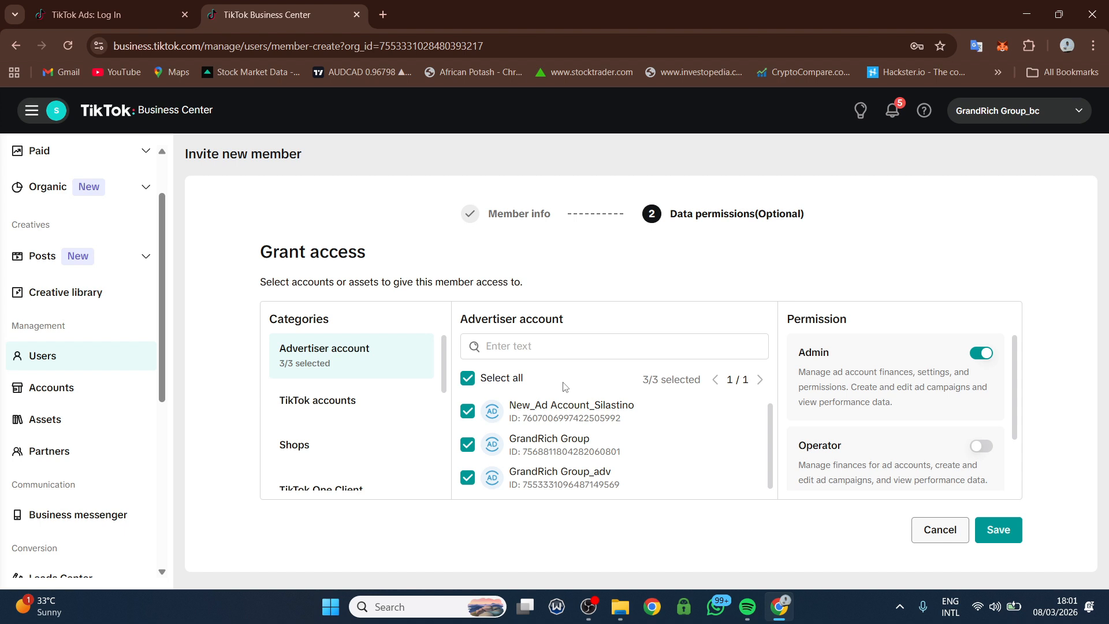
pyautogui.click(464, 483)
pyautogui.click(469, 411)
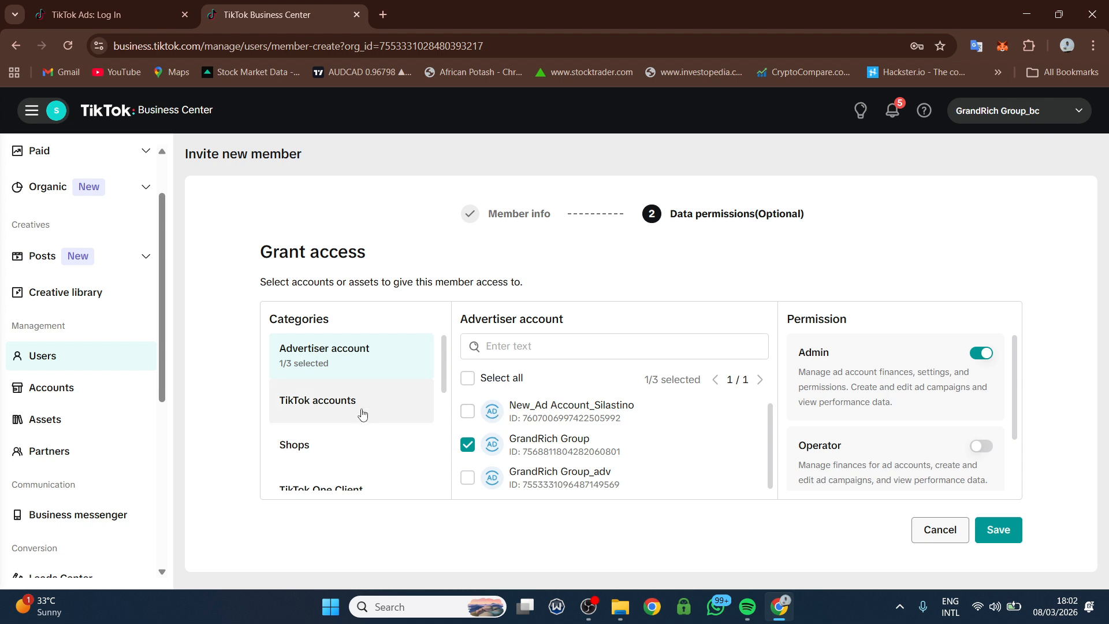
# Step: Tick the GrandRich Group TikTok account under TikTok accounts
pyautogui.click(302, 406)
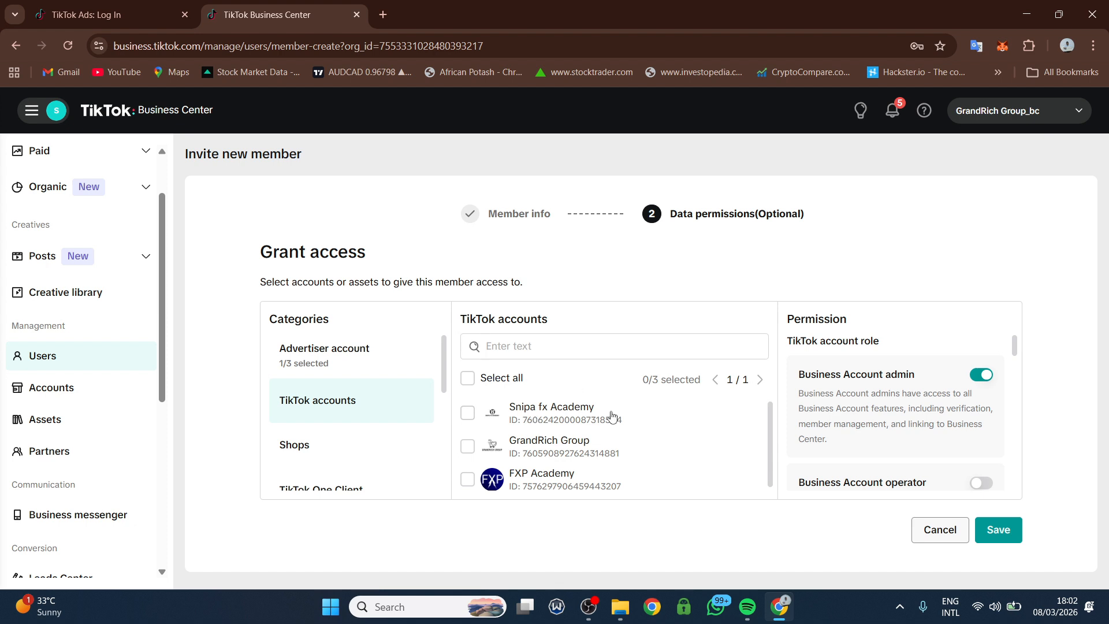
pyautogui.click(467, 446)
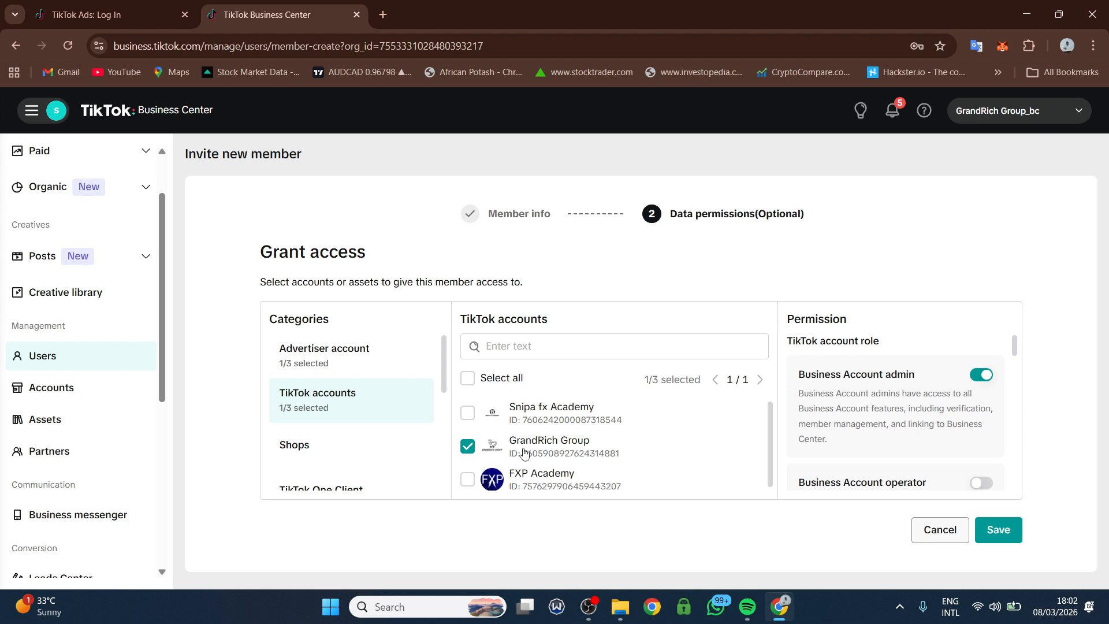
# Step: Under Pixels, tick the Air Fryer pixel for the new member
pyautogui.scroll(-1, 404, 403)
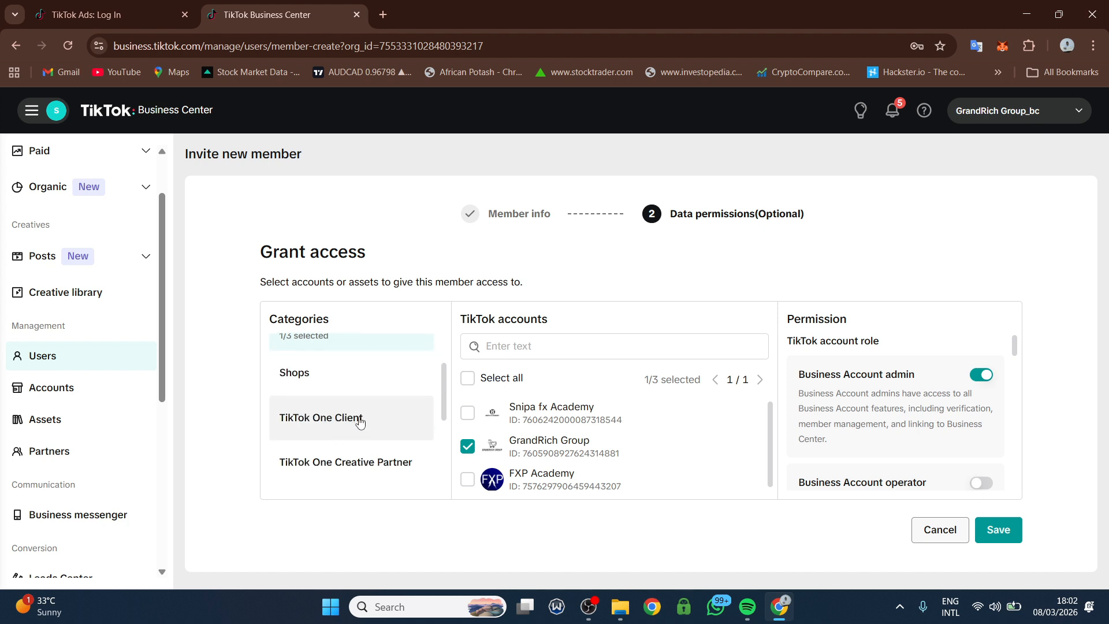
pyautogui.scroll(-3, 358, 422)
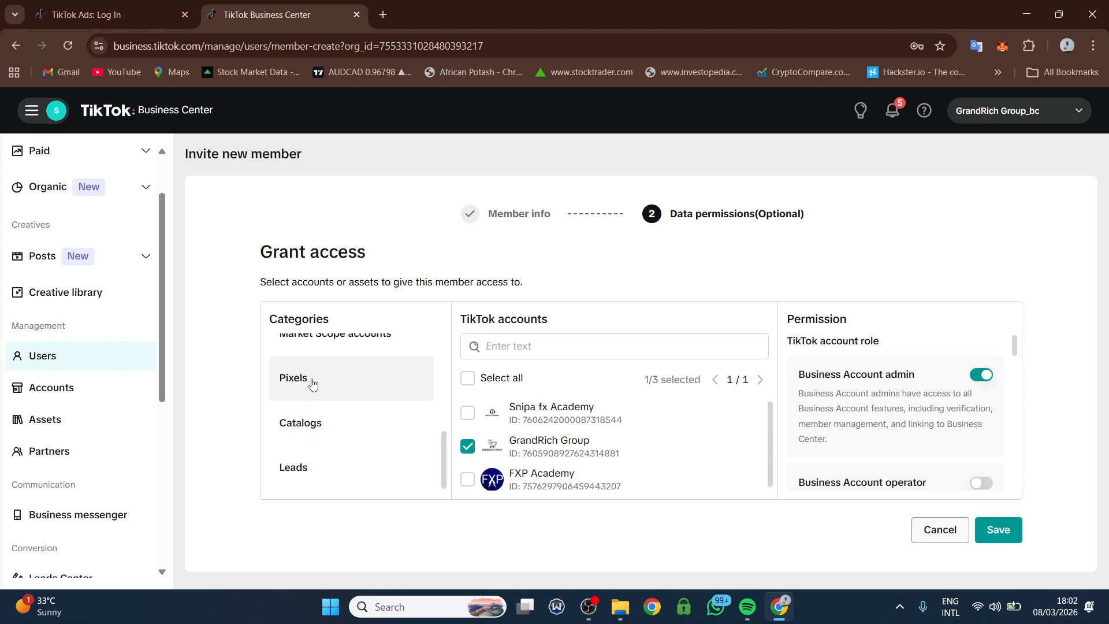
pyautogui.click(311, 383)
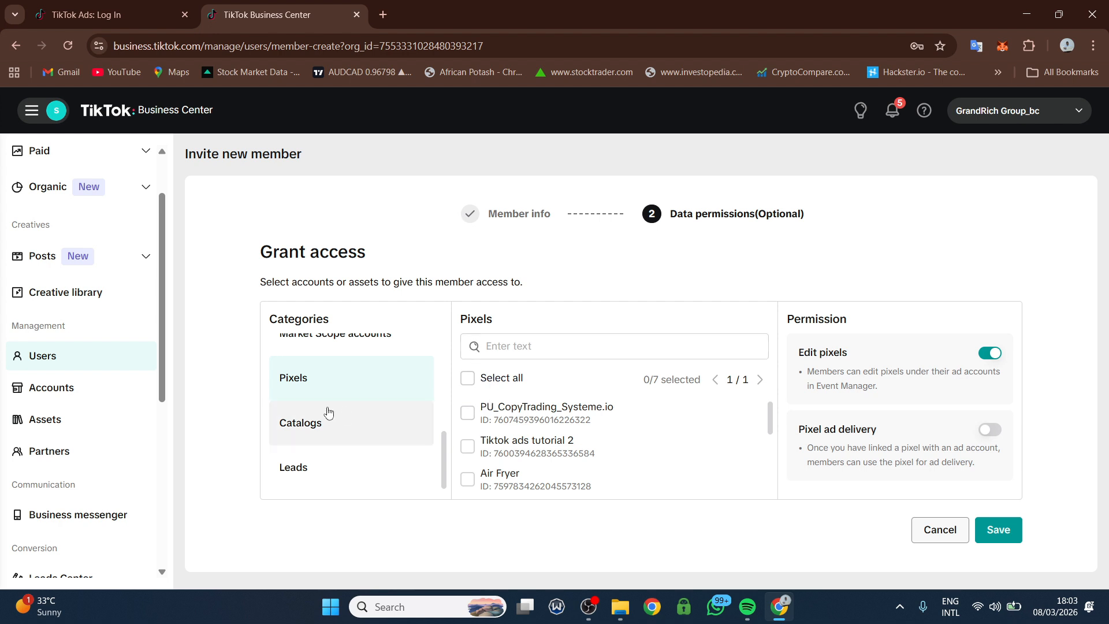
pyautogui.scroll(-1, 518, 459)
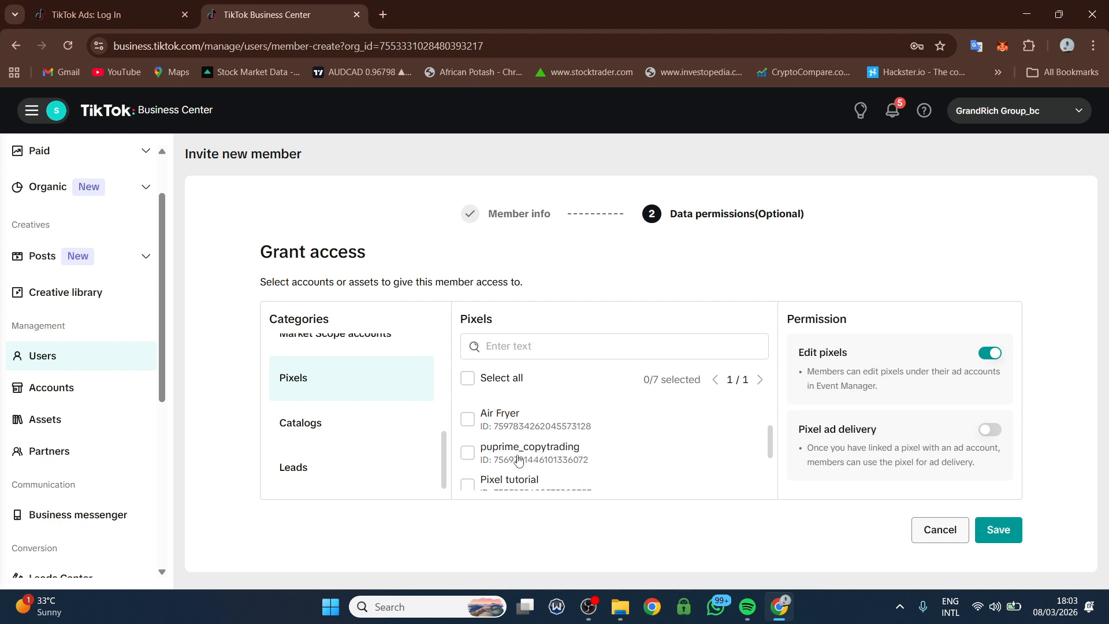
pyautogui.scroll(-1, 518, 459)
pyautogui.scroll(2, 514, 442)
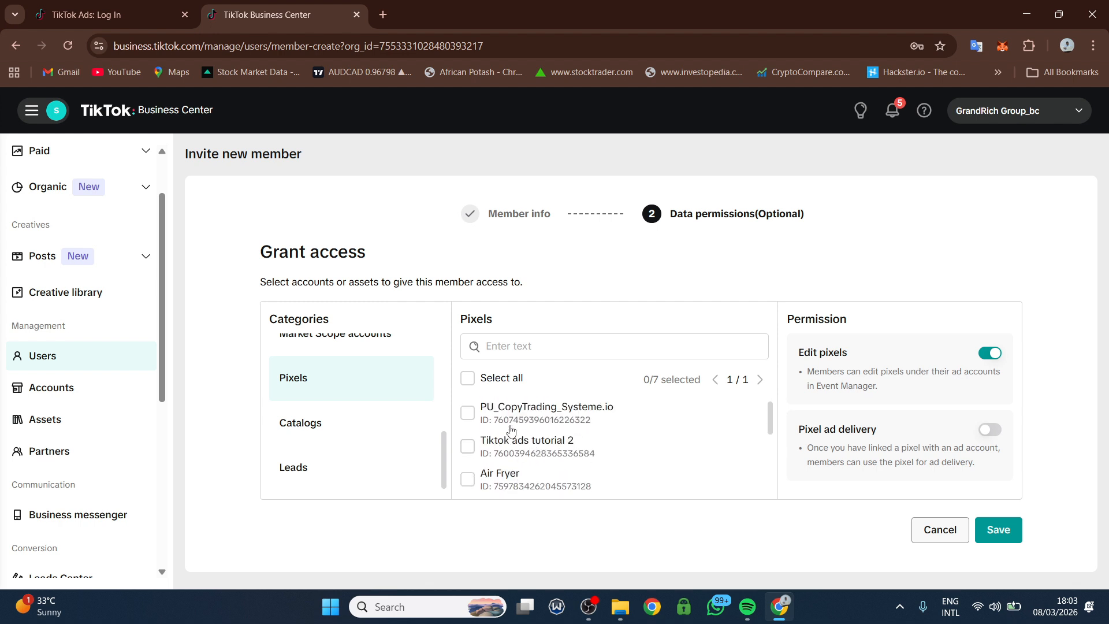
pyautogui.scroll(-2, 511, 431)
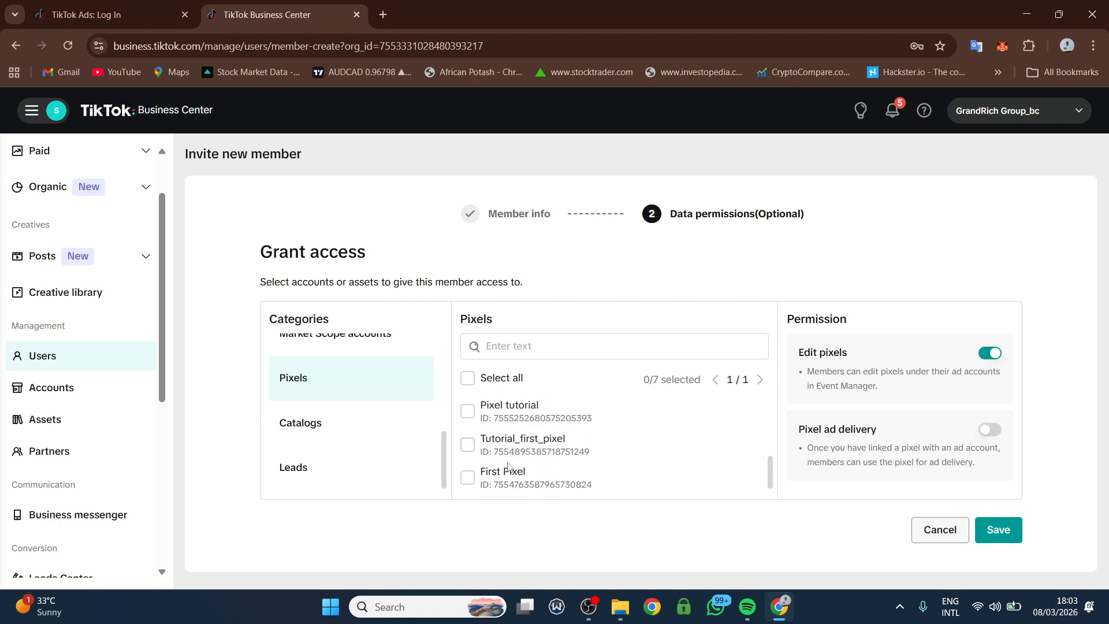
pyautogui.scroll(1, 527, 437)
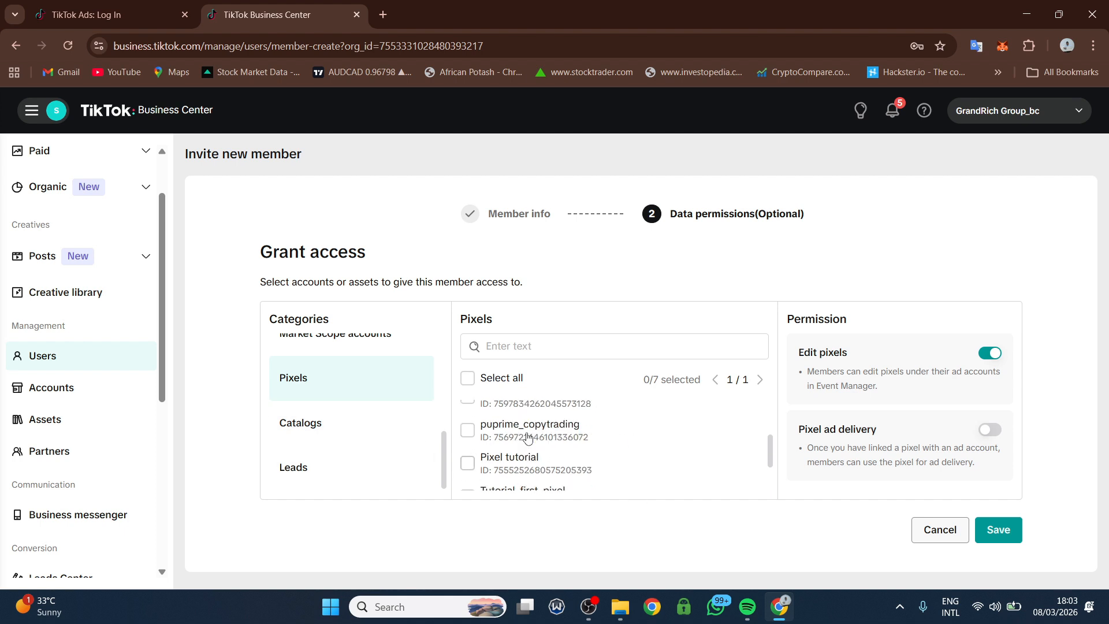
pyautogui.scroll(1, 527, 437)
pyautogui.click(471, 422)
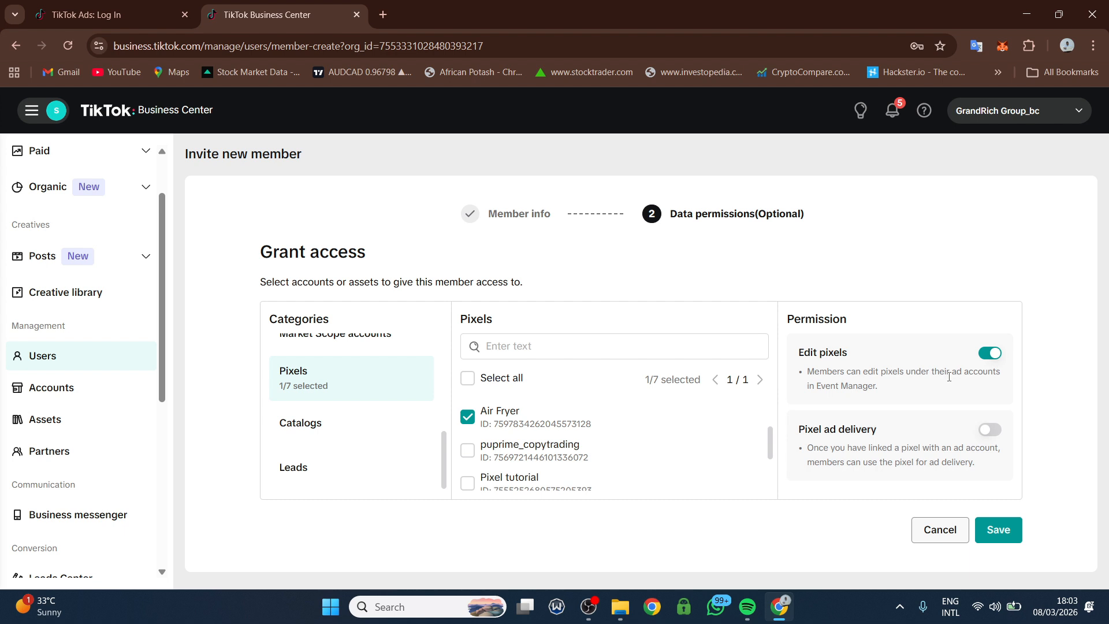
# Step: Enable both Edit pixels and Pixel ad delivery for the Air Fryer pixel
pyautogui.click(987, 354)
pyautogui.click(989, 430)
pyautogui.click(988, 354)
# Step: Switch the GrandRich Group TikTok account permission to Business Account operator
pyautogui.scroll(5, 354, 441)
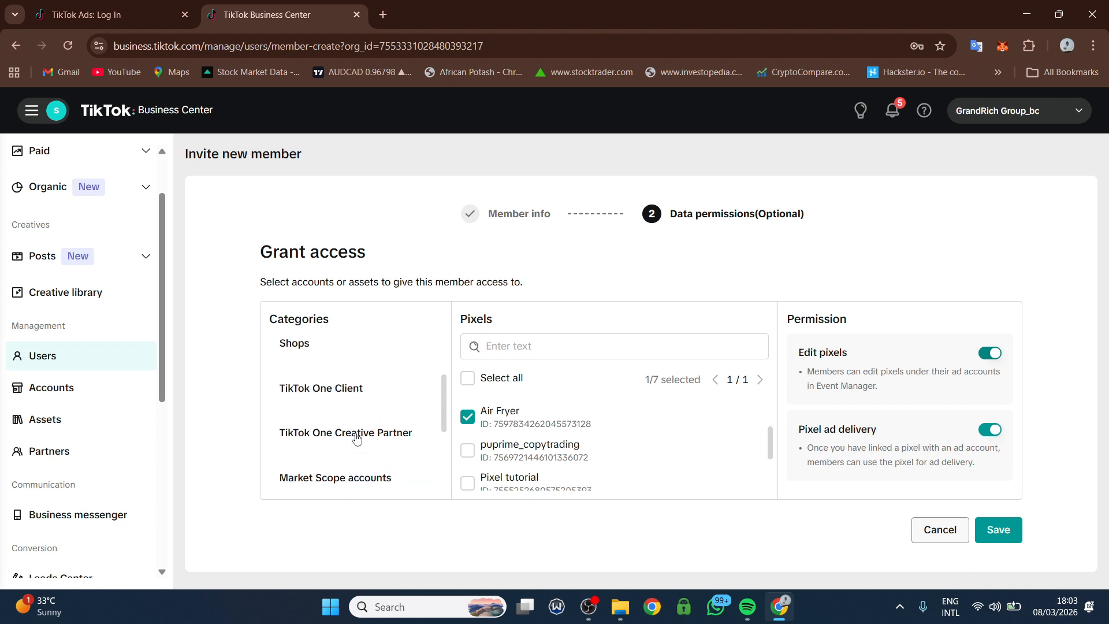
pyautogui.scroll(-3, 327, 462)
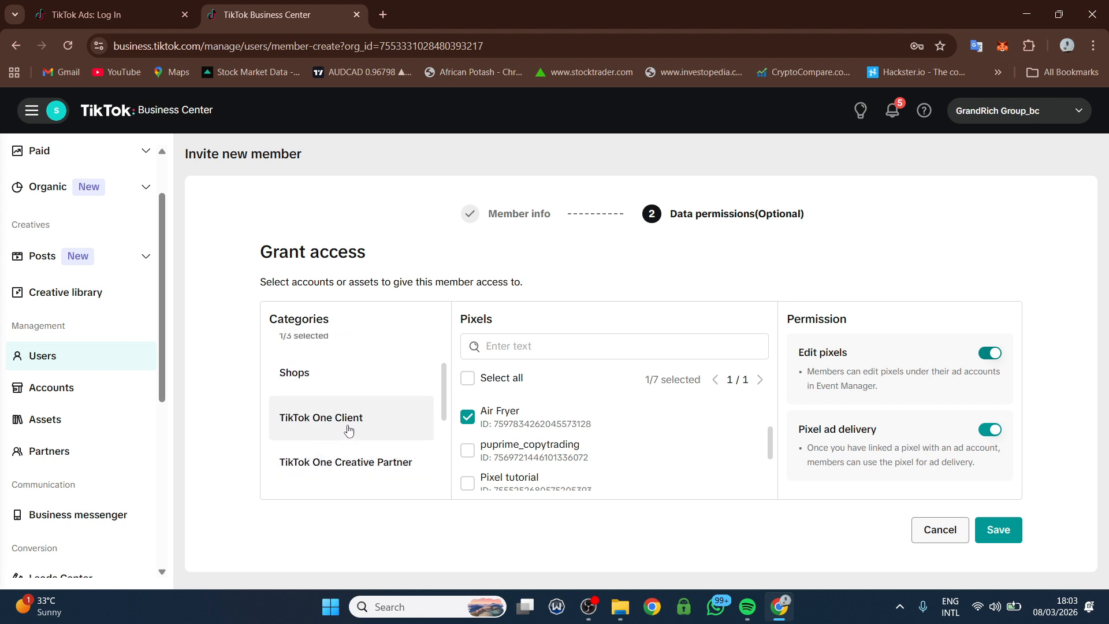
pyautogui.scroll(2, 347, 433)
pyautogui.scroll(-2, 346, 436)
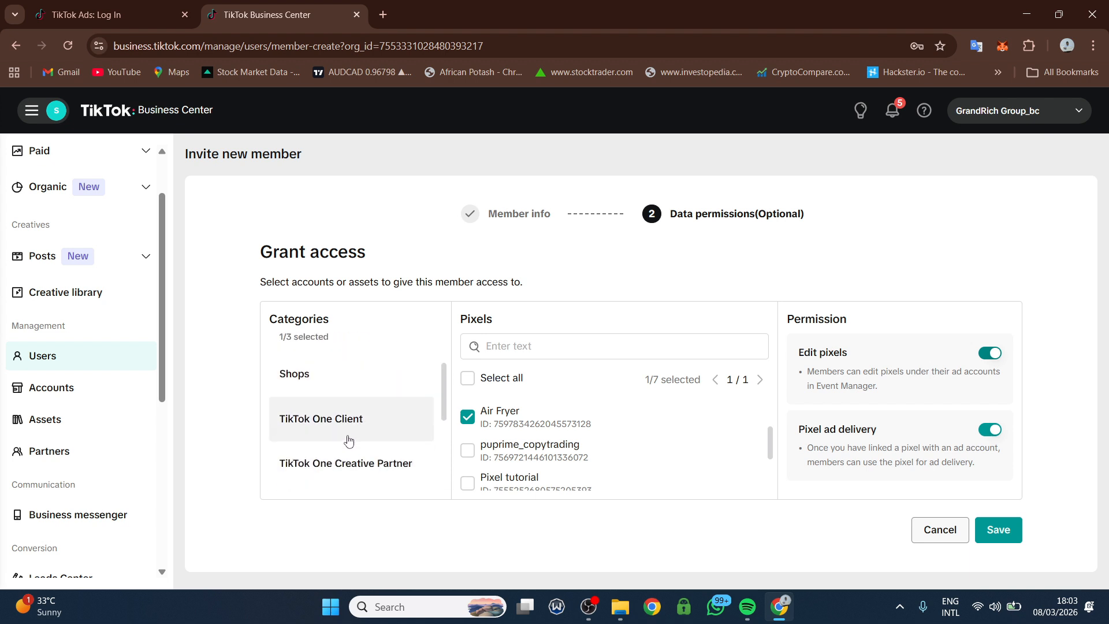
pyautogui.scroll(2, 341, 424)
pyautogui.click(336, 414)
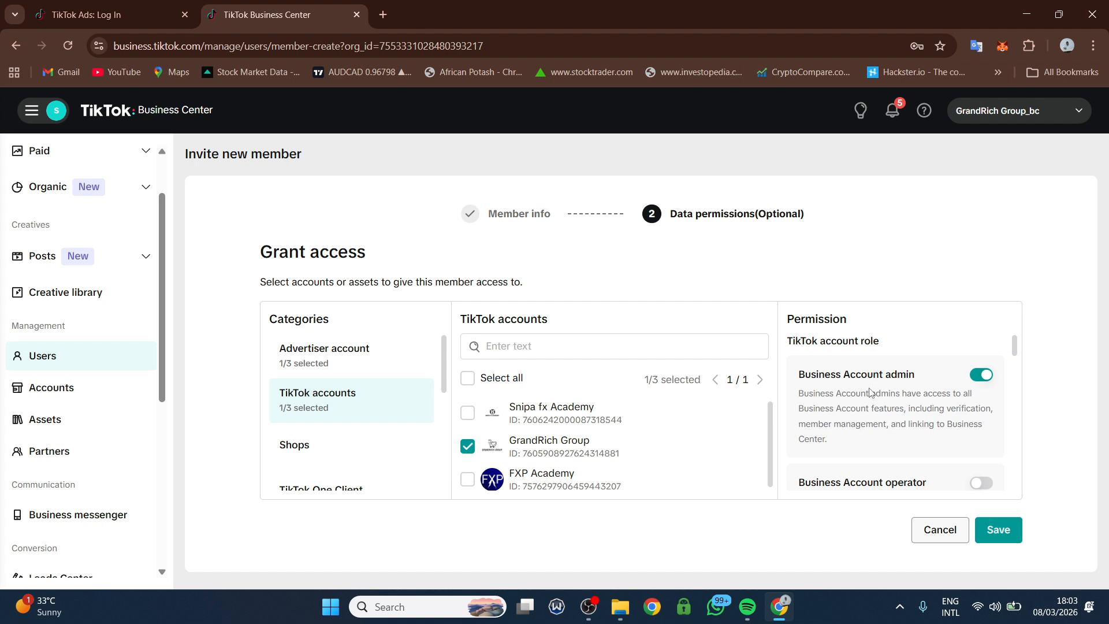
pyautogui.scroll(-1, 906, 390)
pyautogui.scroll(-2, 907, 391)
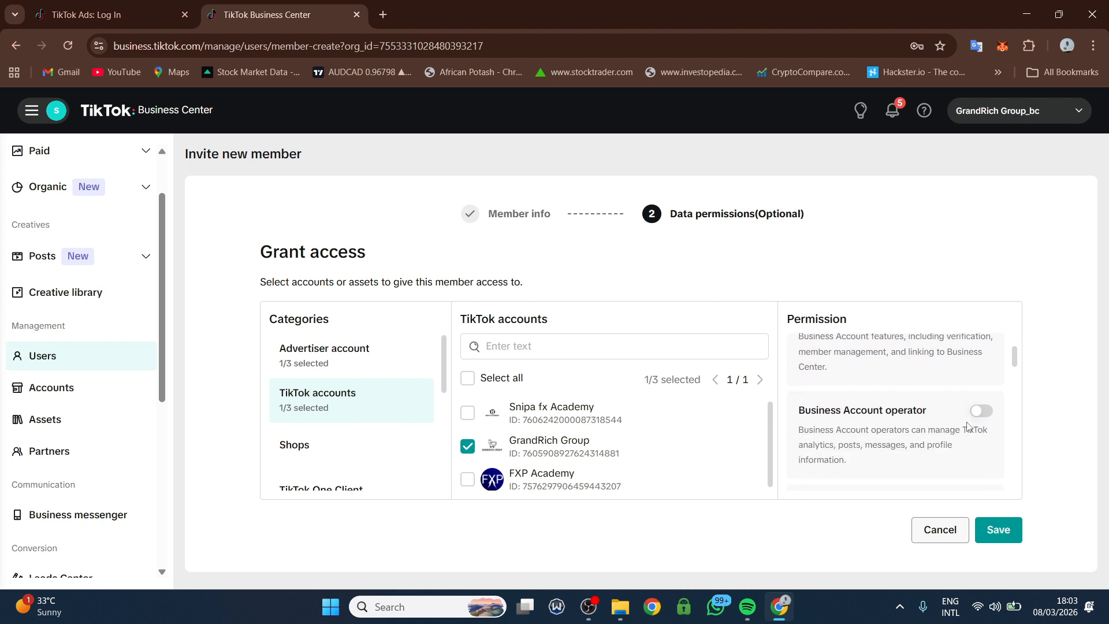
pyautogui.scroll(3, 981, 436)
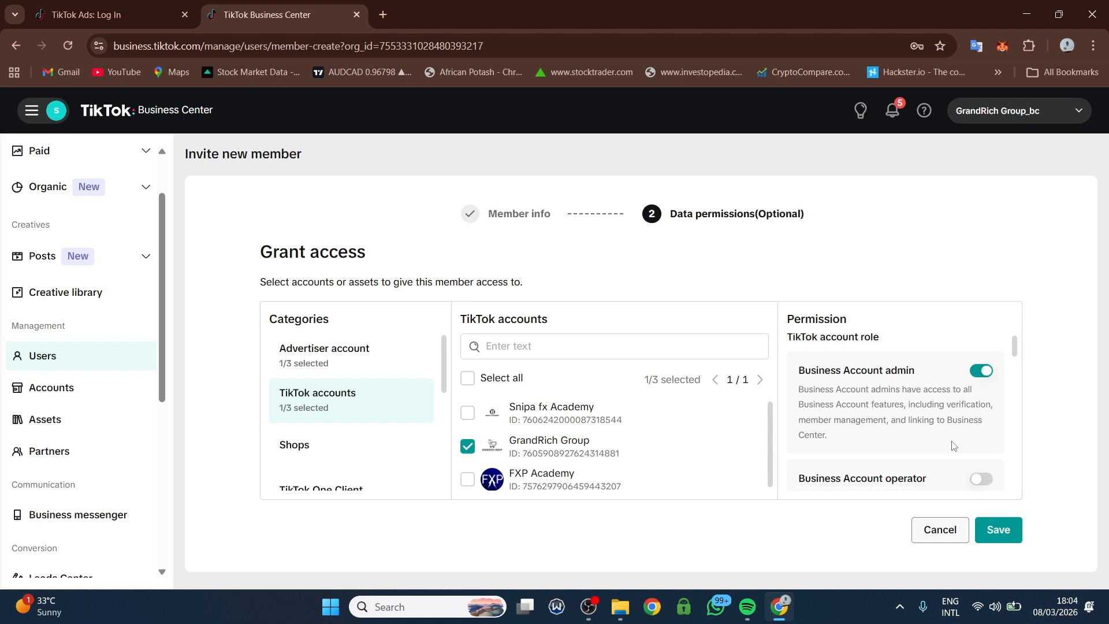
pyautogui.scroll(-1, 953, 445)
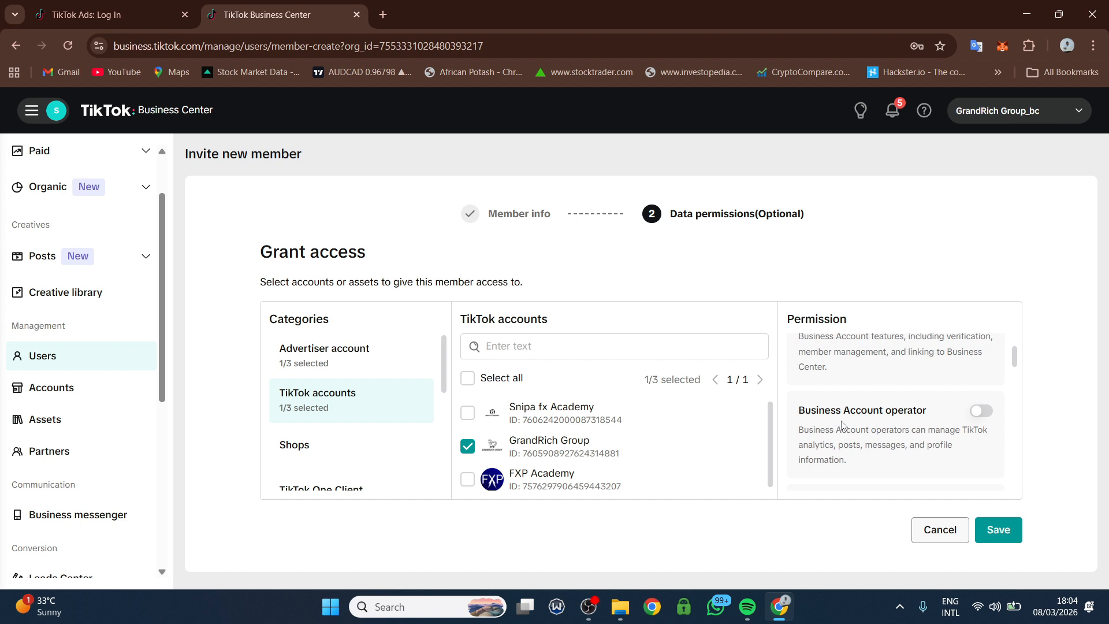
pyautogui.click(979, 411)
pyautogui.scroll(1, 973, 419)
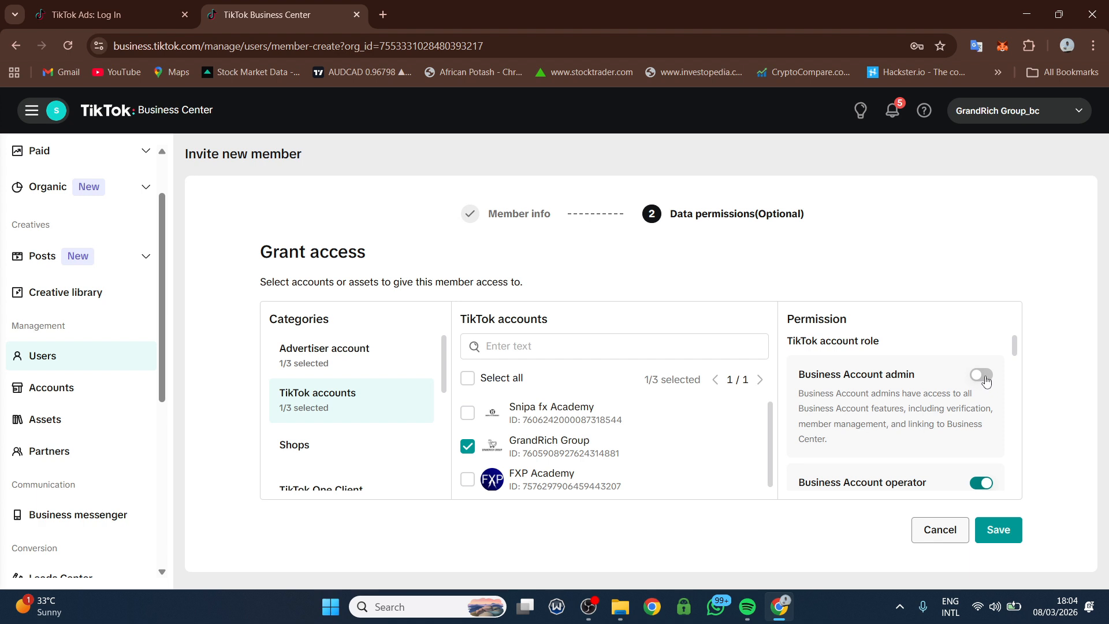
# Step: Change the GrandRich Group advertiser account permission from Admin to Operator
pyautogui.click(326, 356)
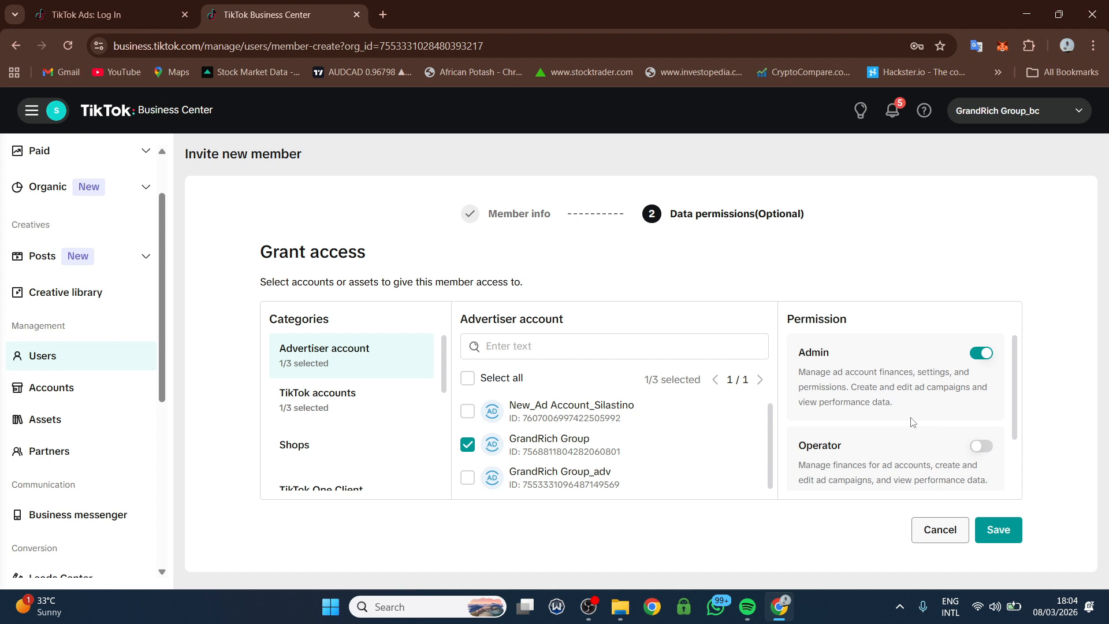
pyautogui.click(982, 447)
pyautogui.scroll(-1, 851, 424)
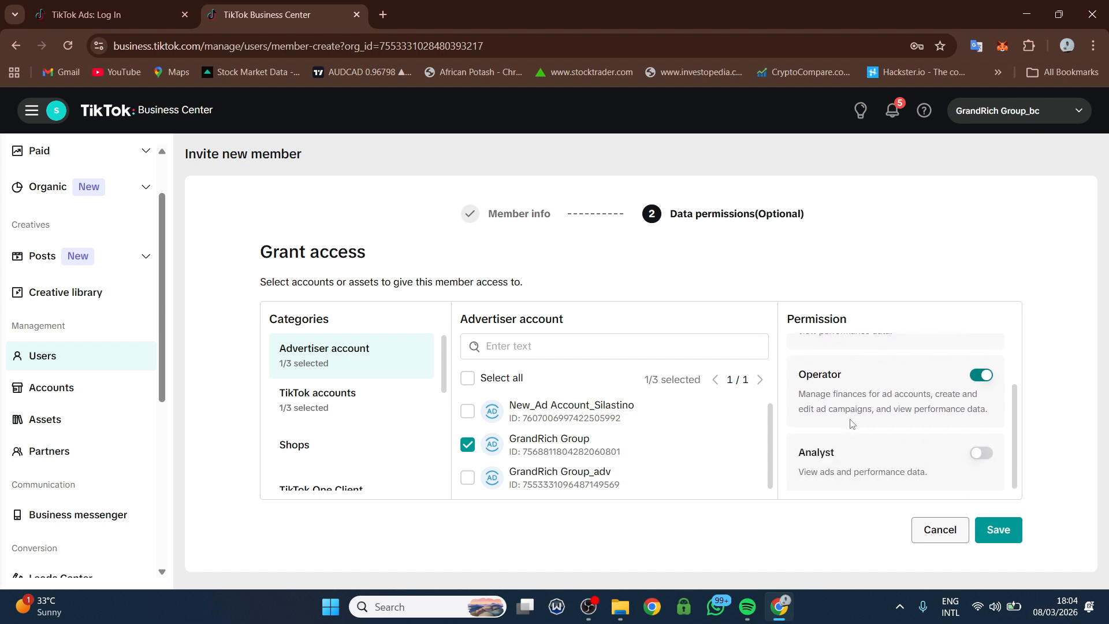
# Step: Save the member's access and submit the 4-digit SMS verification code
pyautogui.click(998, 535)
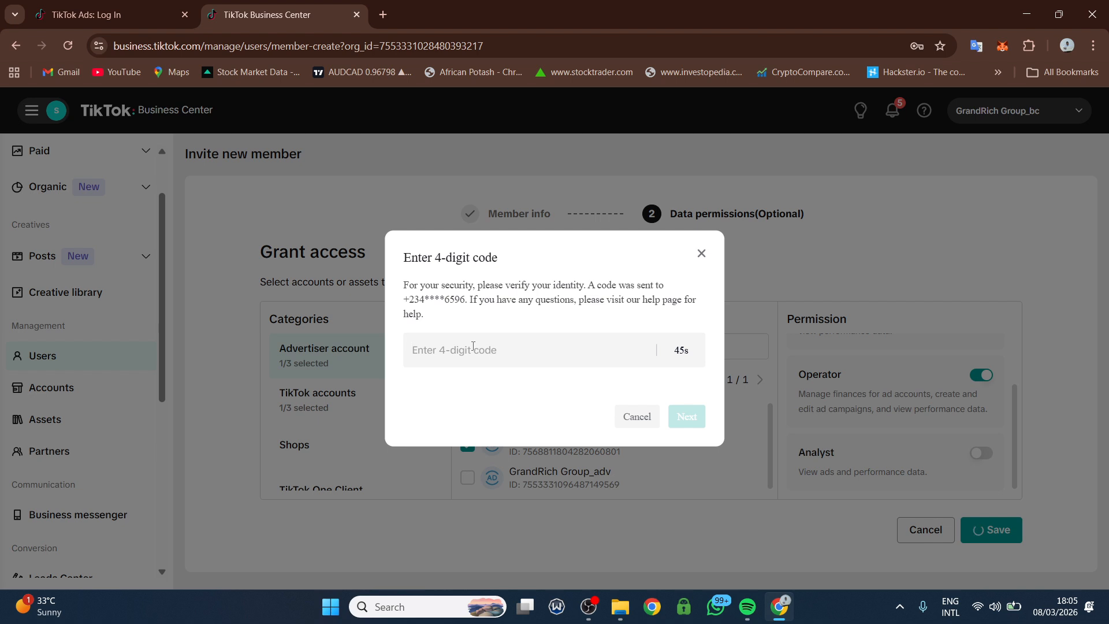
pyautogui.press('Return')
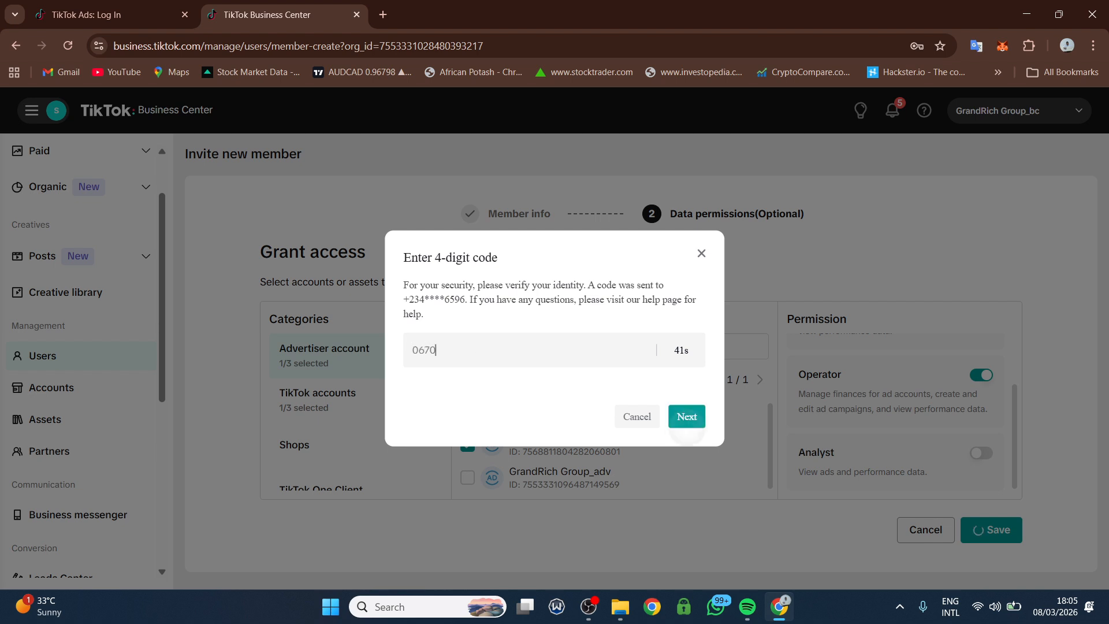